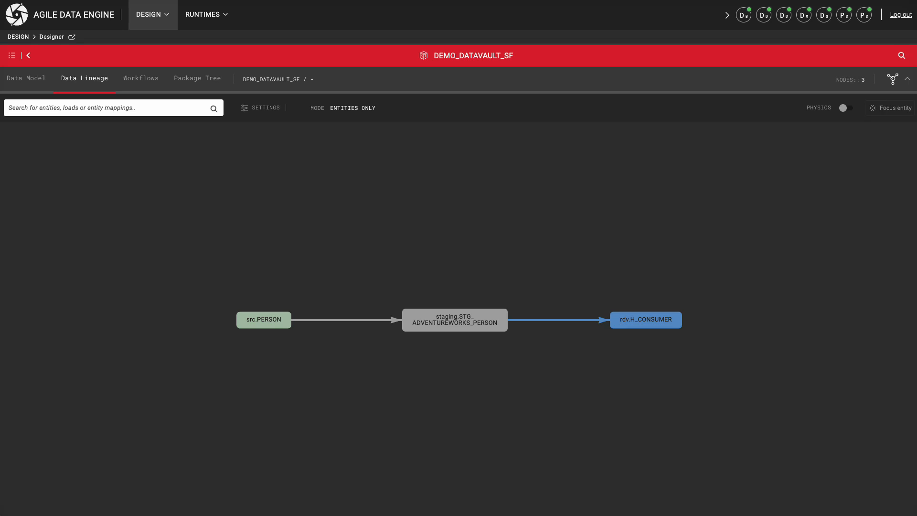
- Examine the entity details of STG_ADVENTUREWORKS_PERSON and H_CONSUMER in the data lineage, including H_CONSUMER's attribute list
left_click(454, 320)
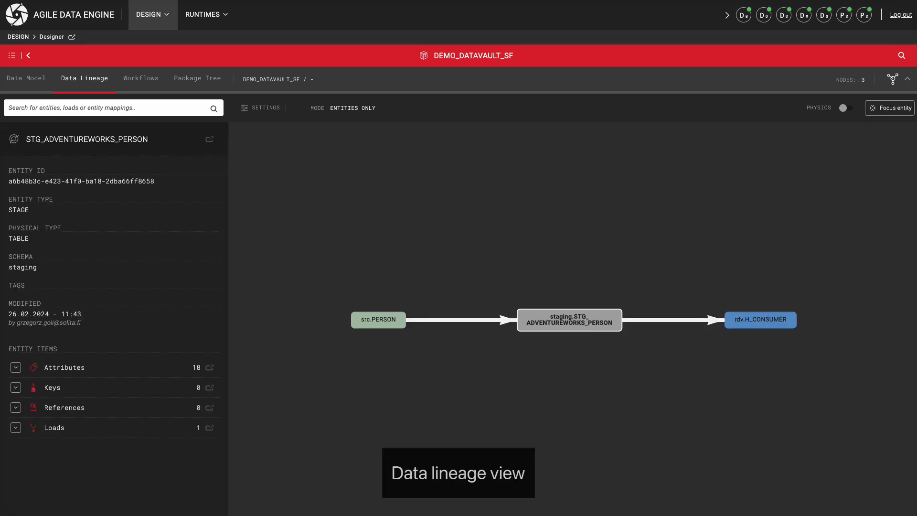
left_click(760, 320)
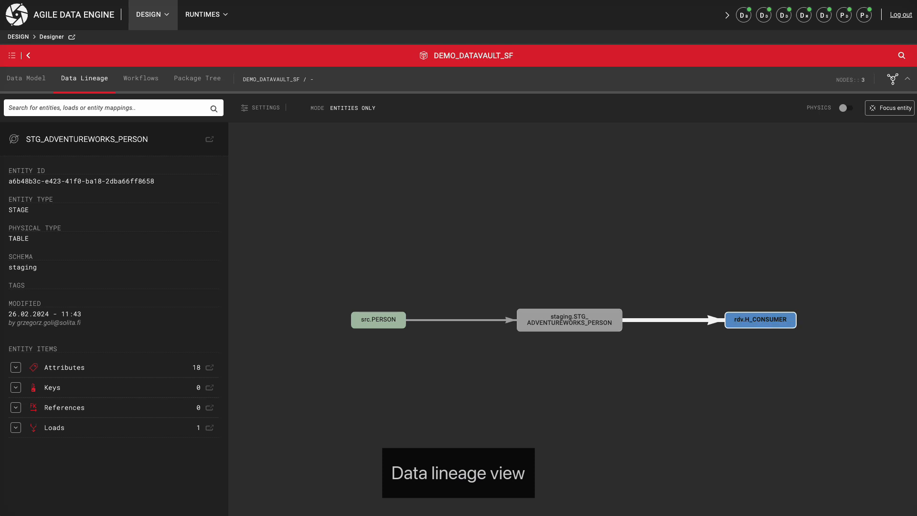
left_click(16, 368)
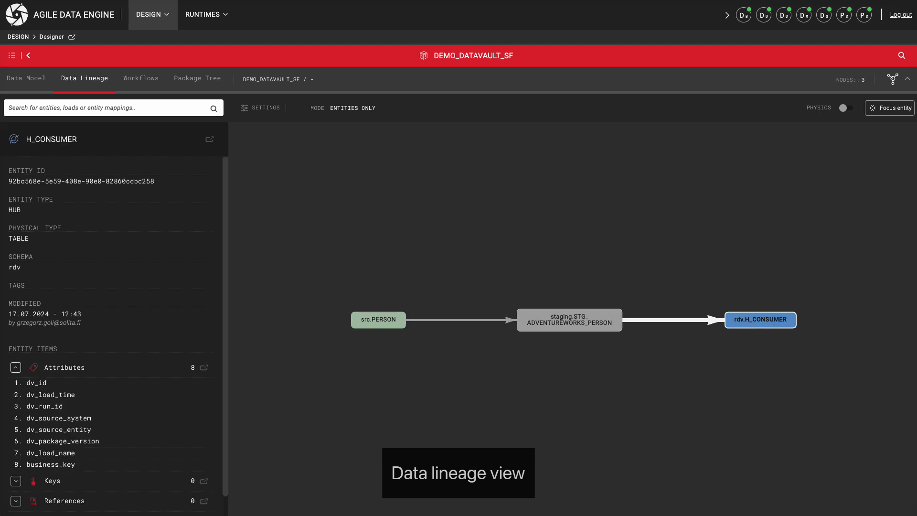
scroll(115, 334, "down", 1)
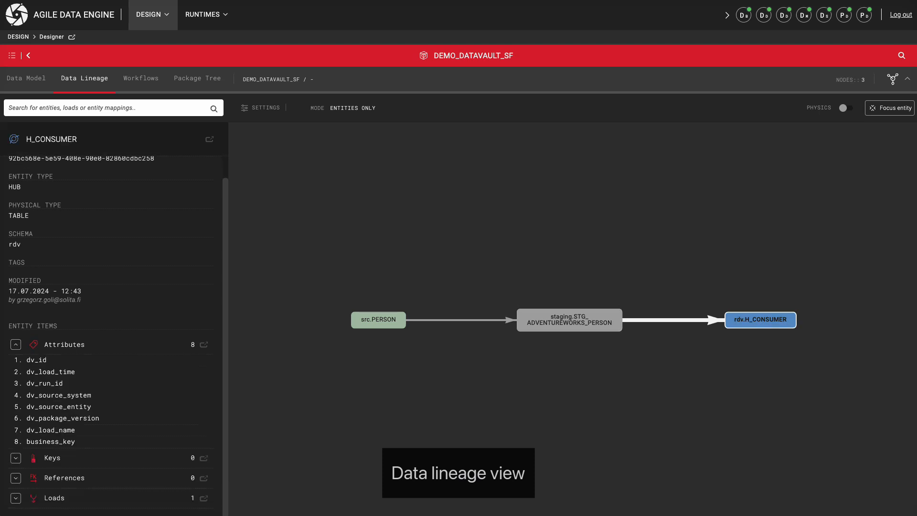
- Examine the package's load workflow and the package dependency tree for DEMO_DATAVAULT_SF
left_click(141, 78)
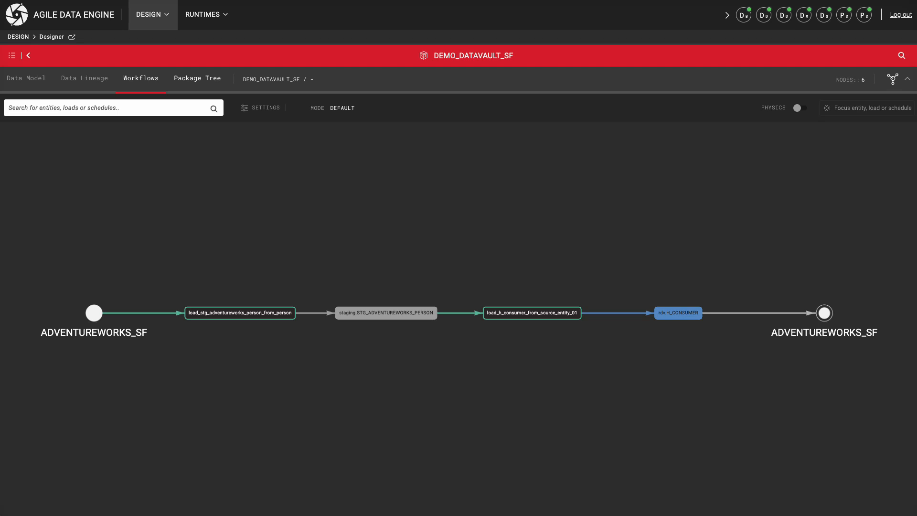
left_click(198, 78)
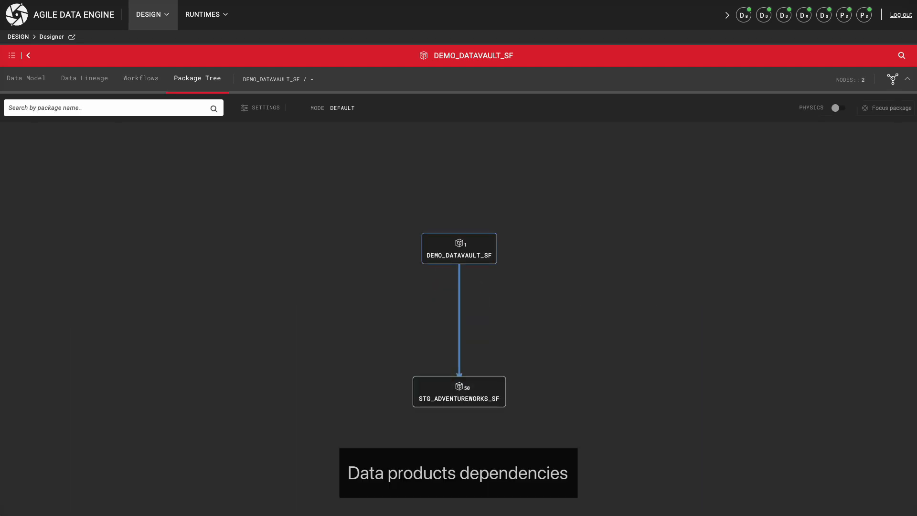
left_click(459, 248)
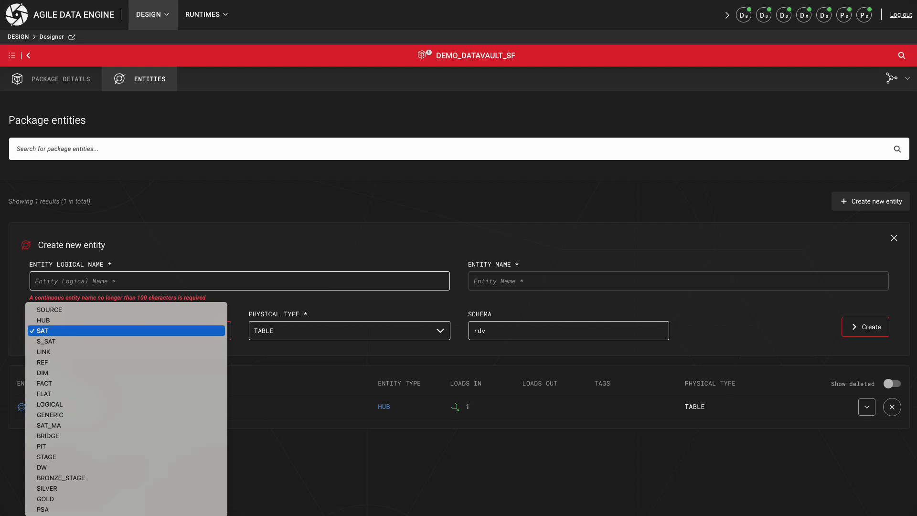
- Create a SAT entity with the logical name CONSUMER as a TABLE in the rdv schema
key("Return")
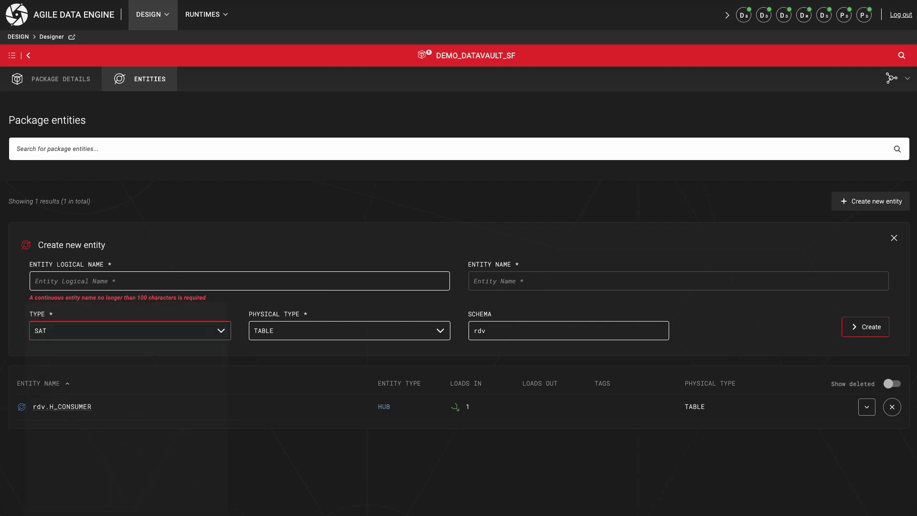
left_click(240, 281)
type("CONSUMER")
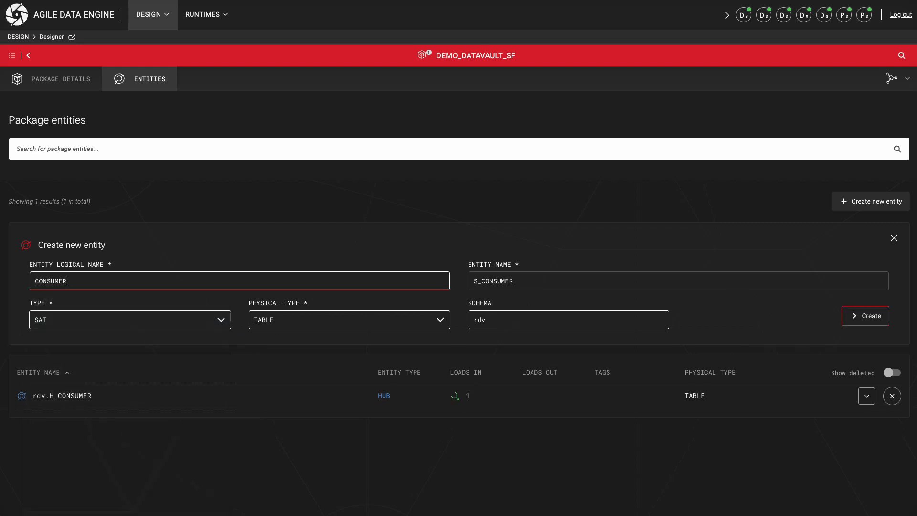
left_click(865, 317)
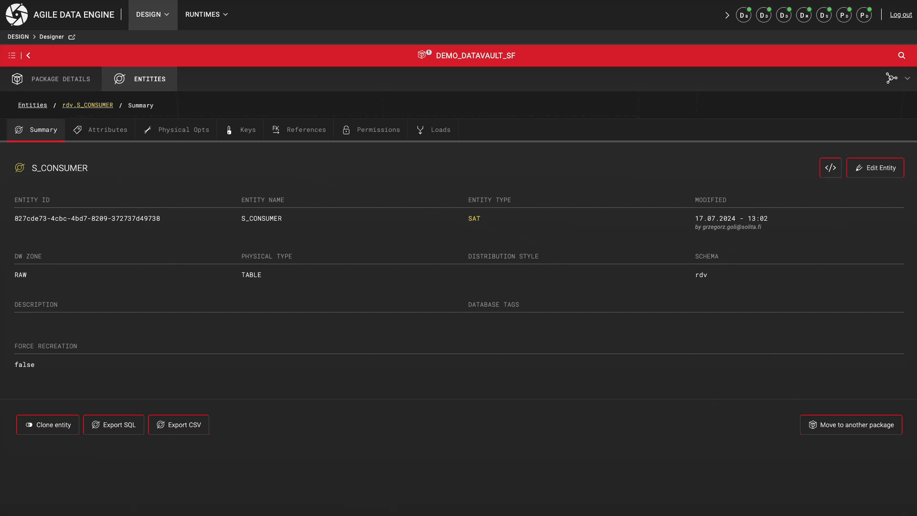
- Create the incoming load load_s_consumer_from_source_entity_01 for S_CONSUMER with load type TRANSFORM_PERSIST and no schedule
left_click(140, 79)
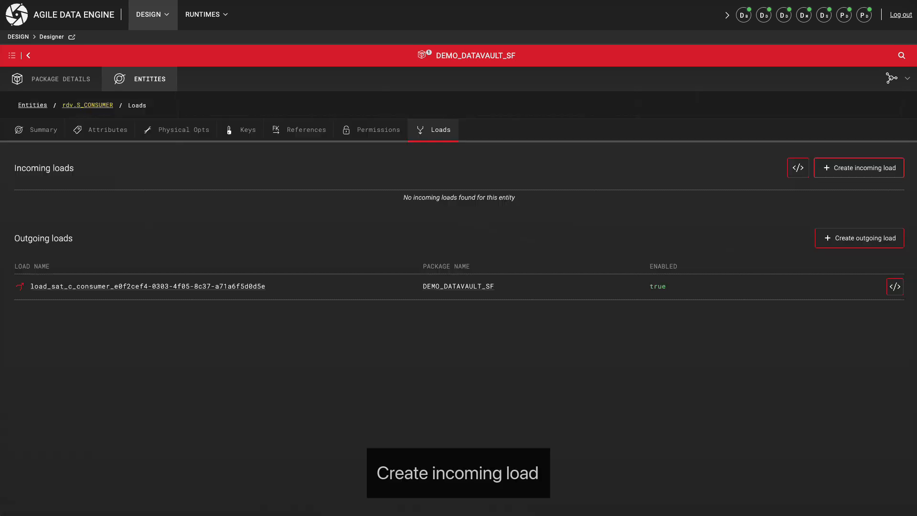
left_click(838, 171)
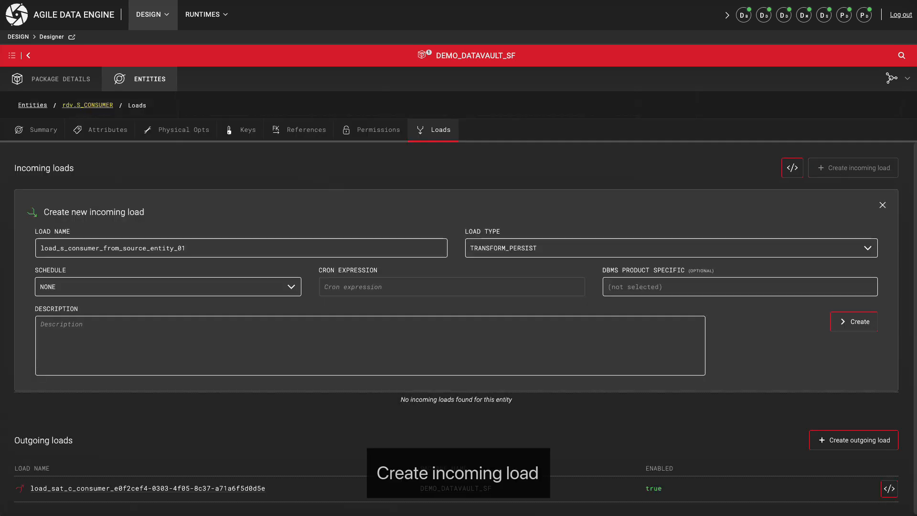
left_click(854, 321)
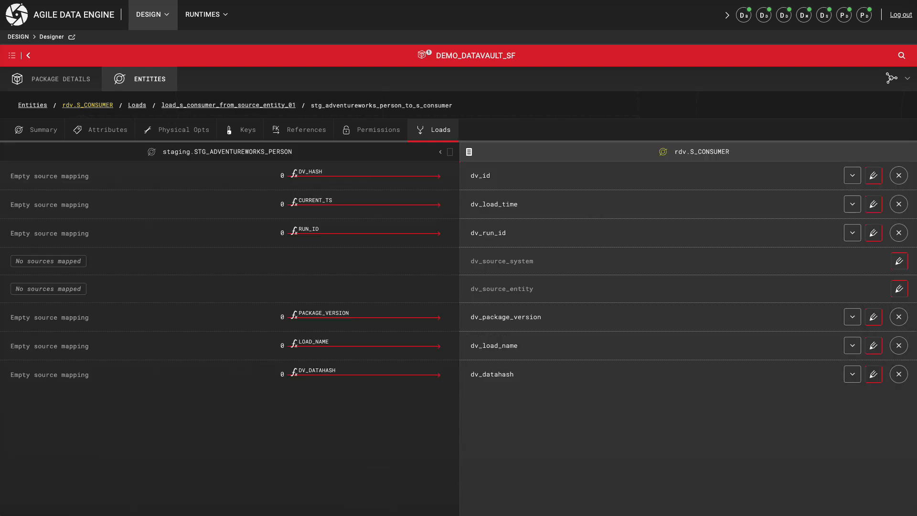
- Map all STG_ADVENTUREWORKS_PERSON attributes except the five stg_ columns to S_CONSUMER by name
left_click(449, 152)
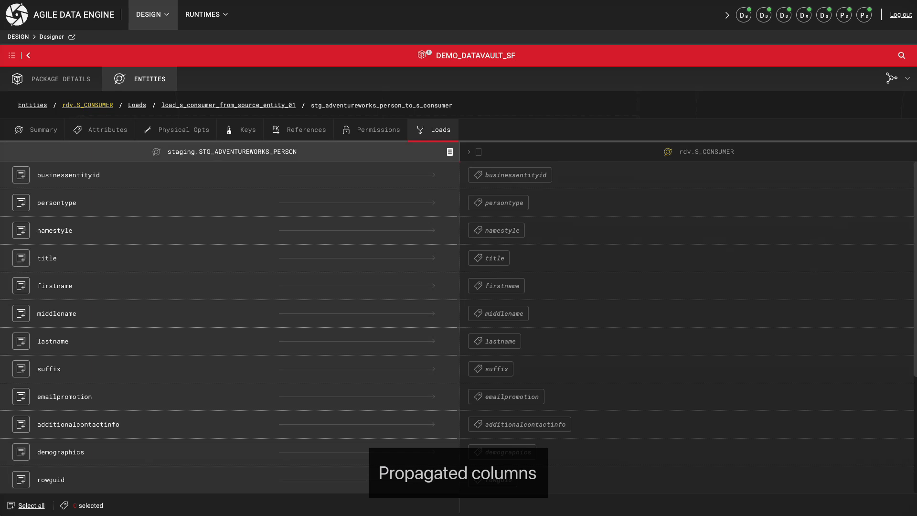
left_click(31, 506)
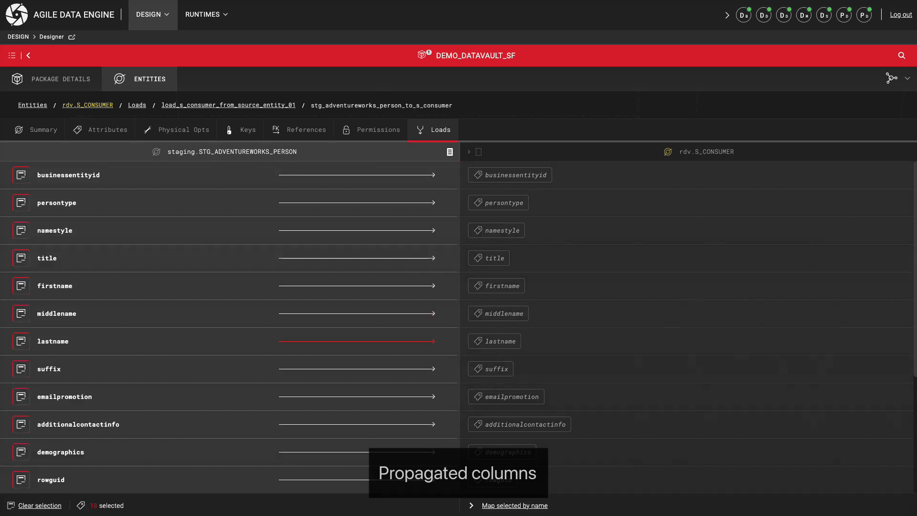
scroll(458, 325, "down", 4)
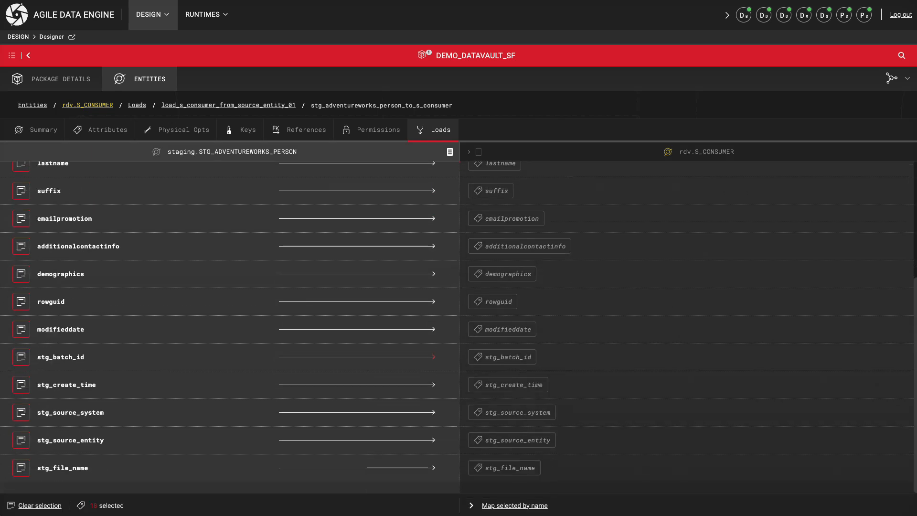
left_click(21, 357)
left_click(21, 385)
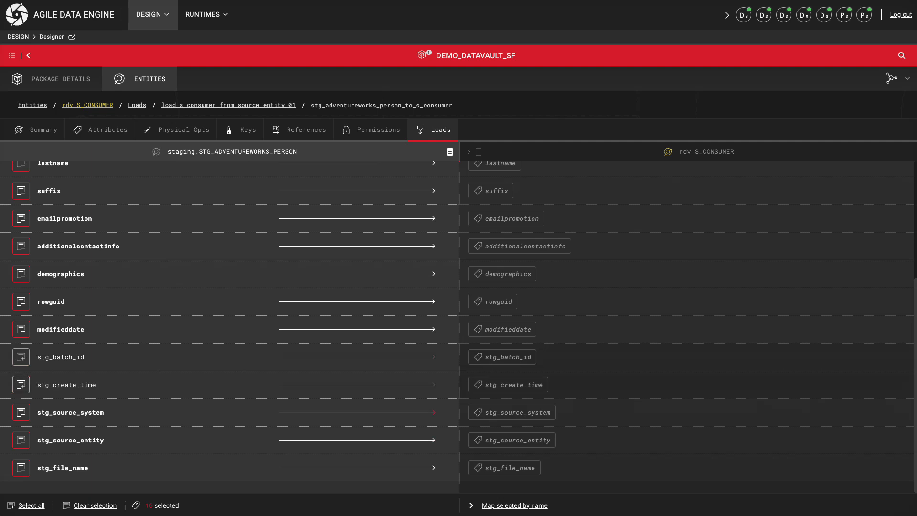
left_click(21, 412)
left_click(21, 440)
left_click(21, 468)
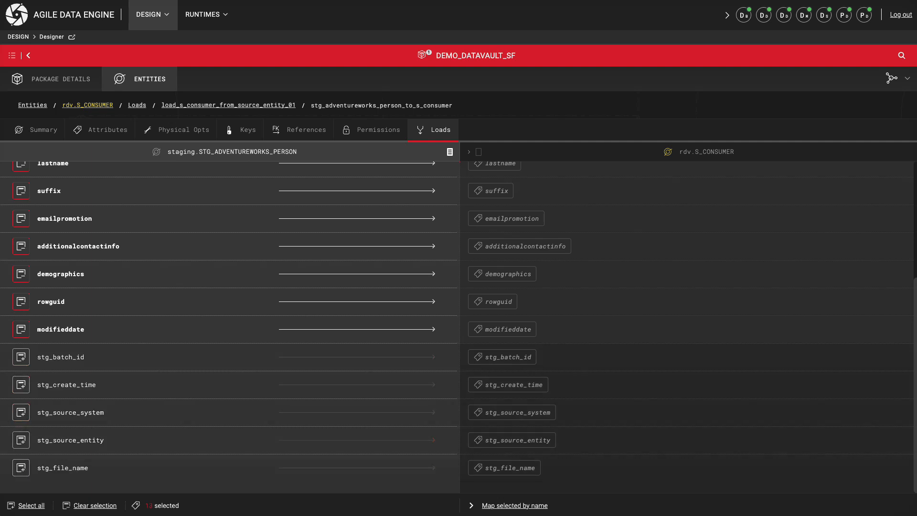
left_click(519, 505)
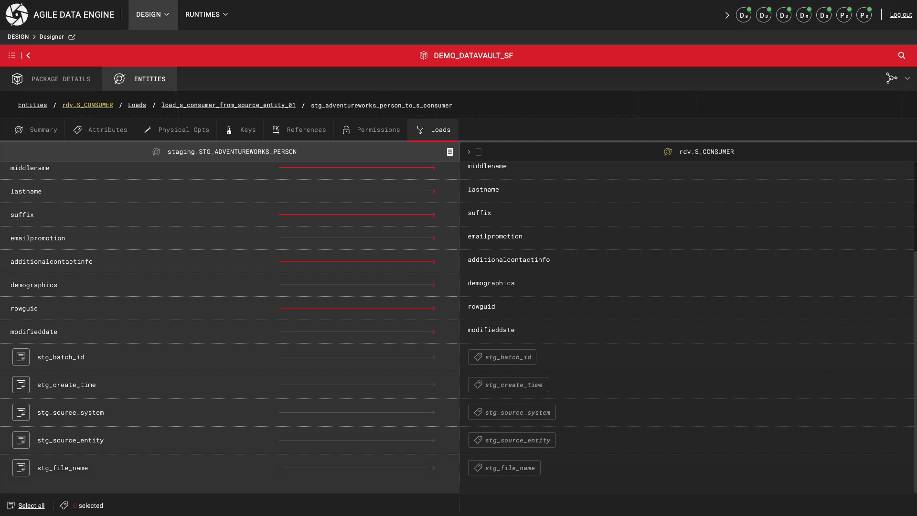
- Review the mappings on the S_CONSUMER target side and open the dv_datahash mapping for editing
left_click(479, 152)
scroll(573, 315, "up", 1)
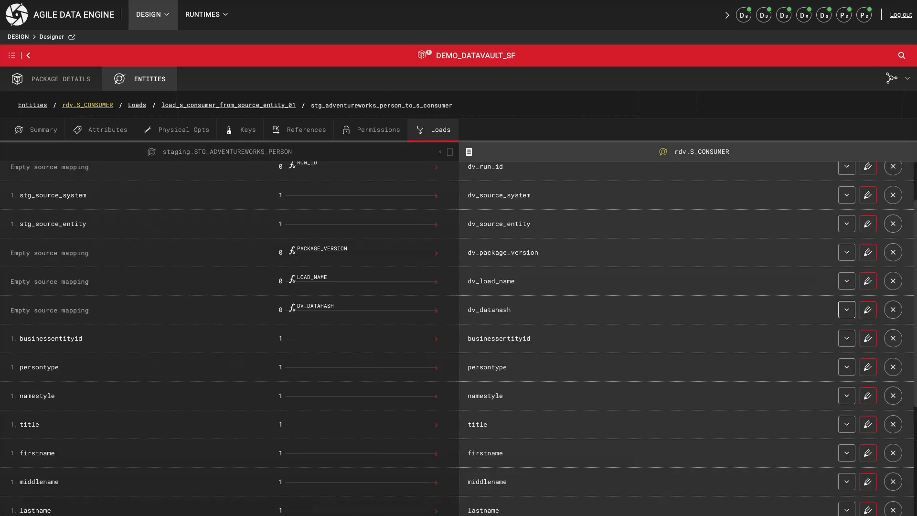
left_click(868, 310)
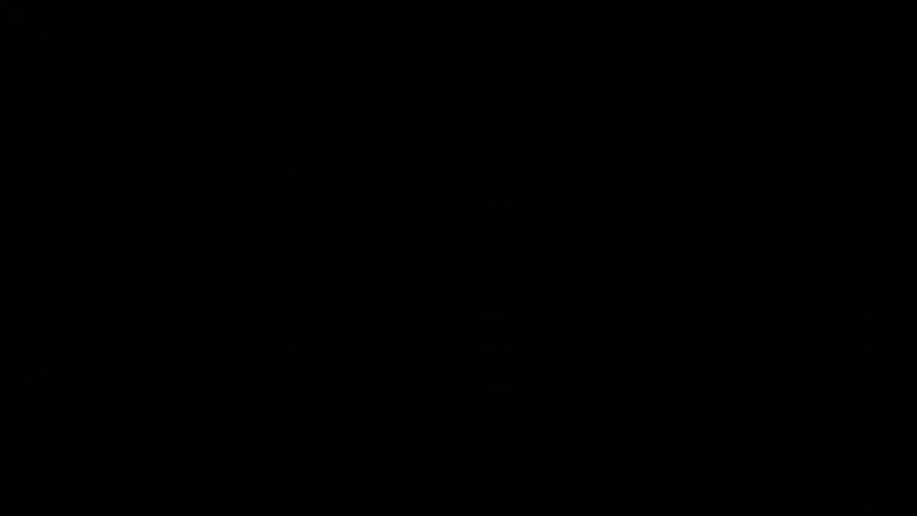
- Review the S_CONSUMER attribute list with its data types and nullability
scroll(458, 325, "down", 5)
scroll(459, 325, "down", 1)
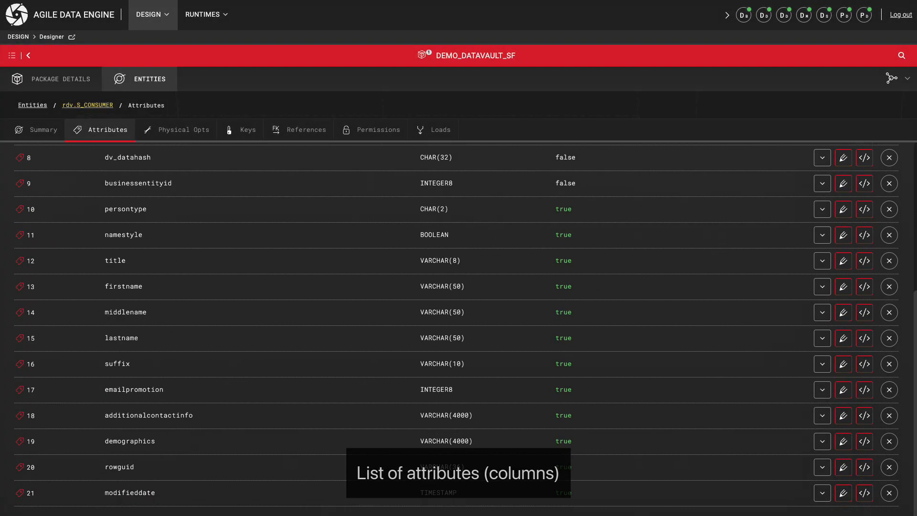
scroll(459, 325, "up", 5)
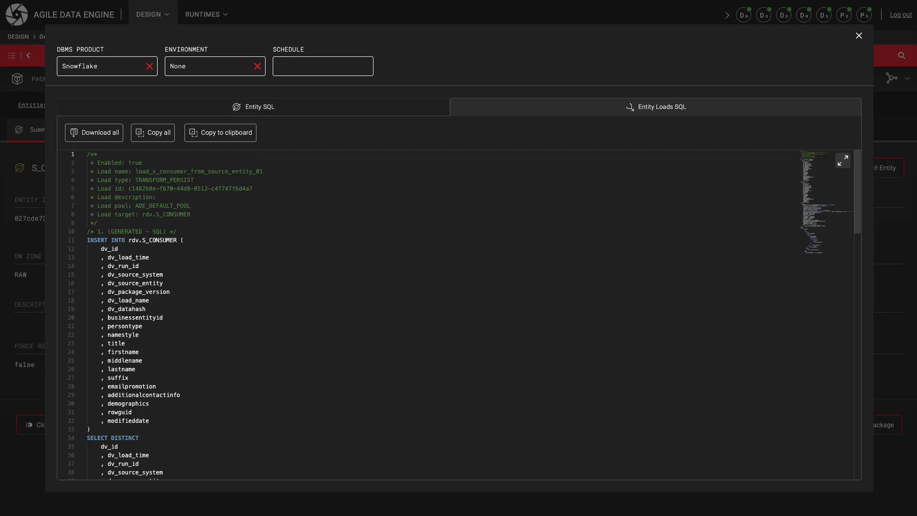
- Examine the generated Snowflake load SQL of S_CONSUMER, from the insert columns to the NOT EXISTS condition
scroll(459, 315, "down", 3)
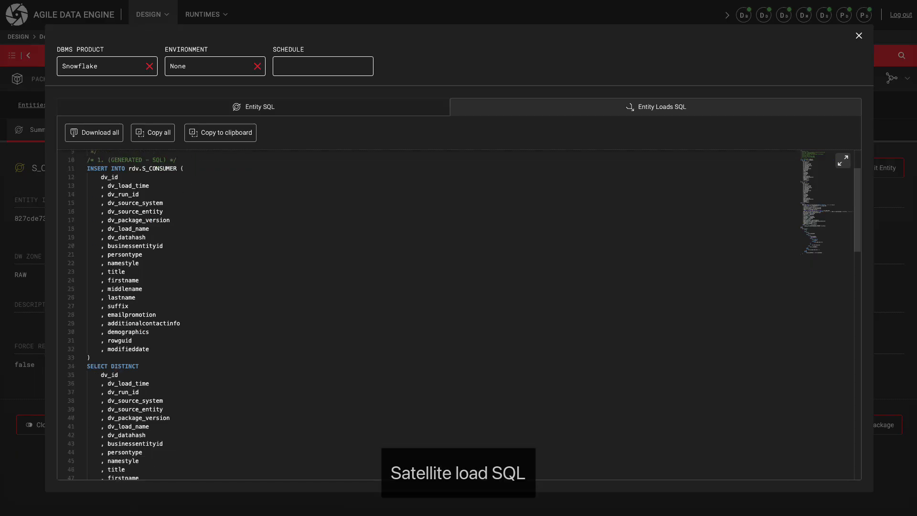
scroll(459, 315, "down", 15)
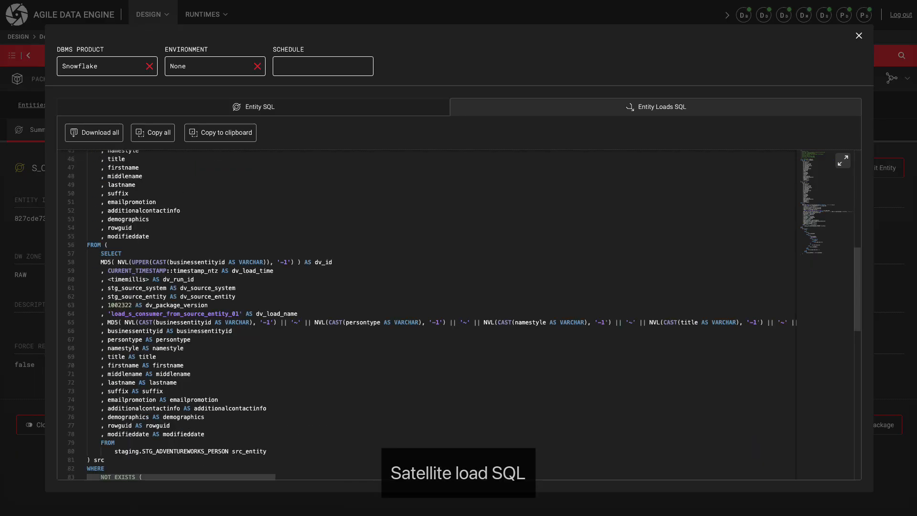
scroll(459, 315, "up", 1)
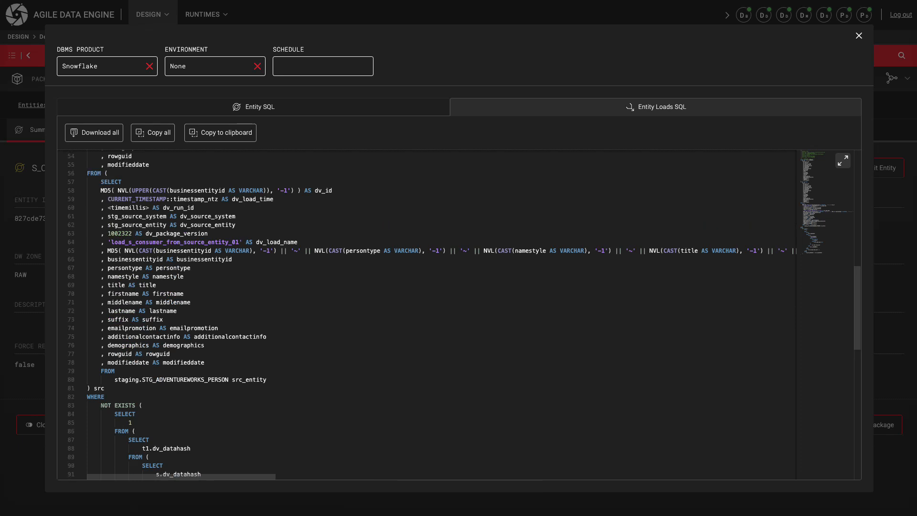
scroll(459, 316, "down", 3)
- Switch the SQL preview's DBMS product to Google BigQuery and examine the generated load SQL for S_CONSUMER
left_click(102, 67)
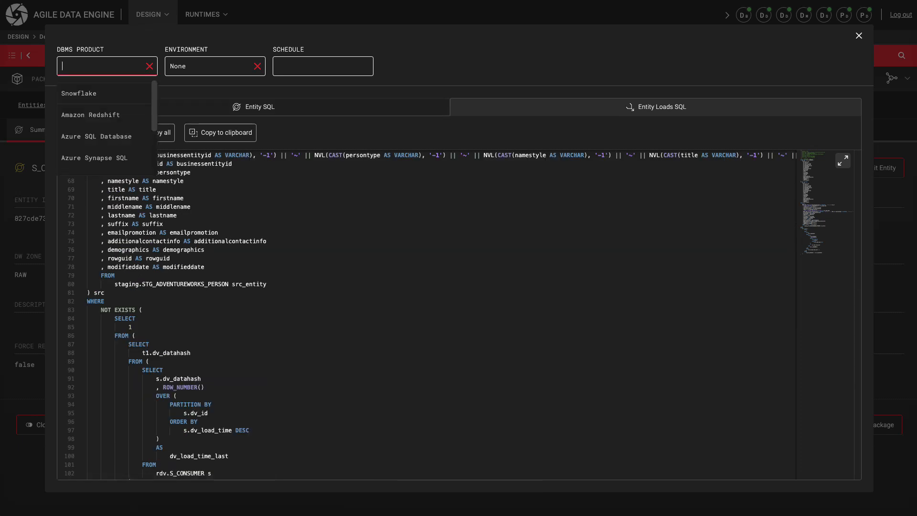
scroll(92, 122, "down", 3)
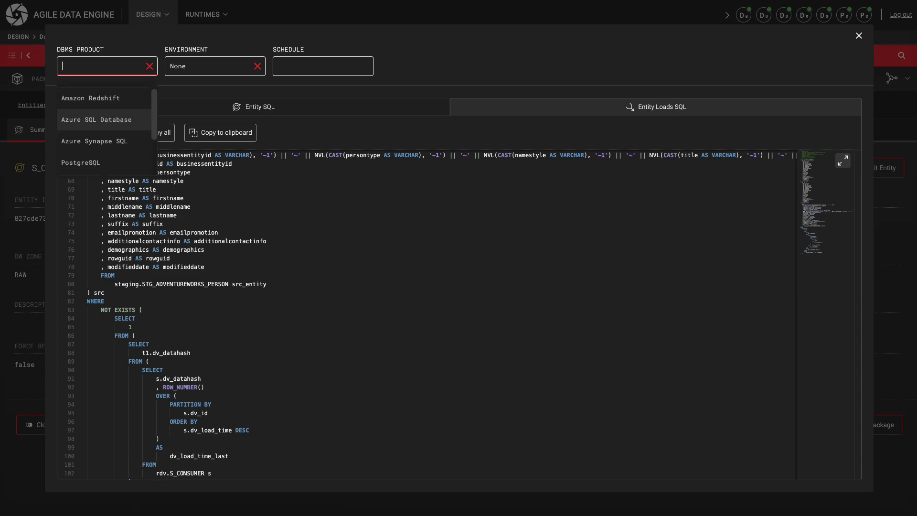
left_click(92, 120)
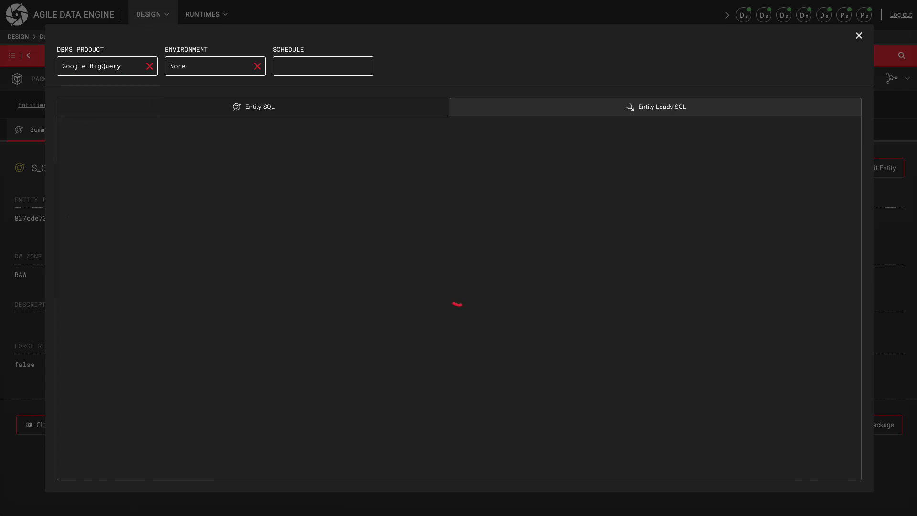
scroll(425, 315, "down", 3)
scroll(425, 315, "down", 5)
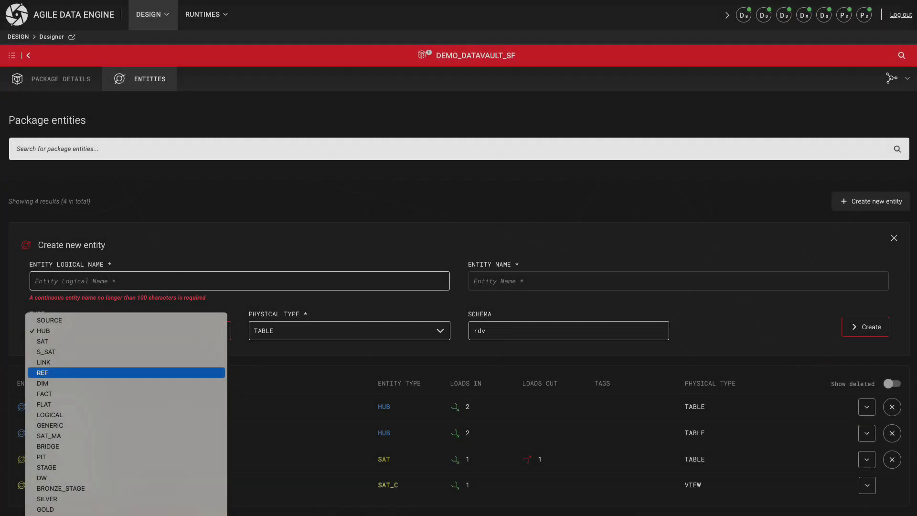
- Create a LINK entity with the logical name ACCOUNT_CONSUMER as a TABLE in the rdv schema
left_click(126, 362)
left_click(144, 281)
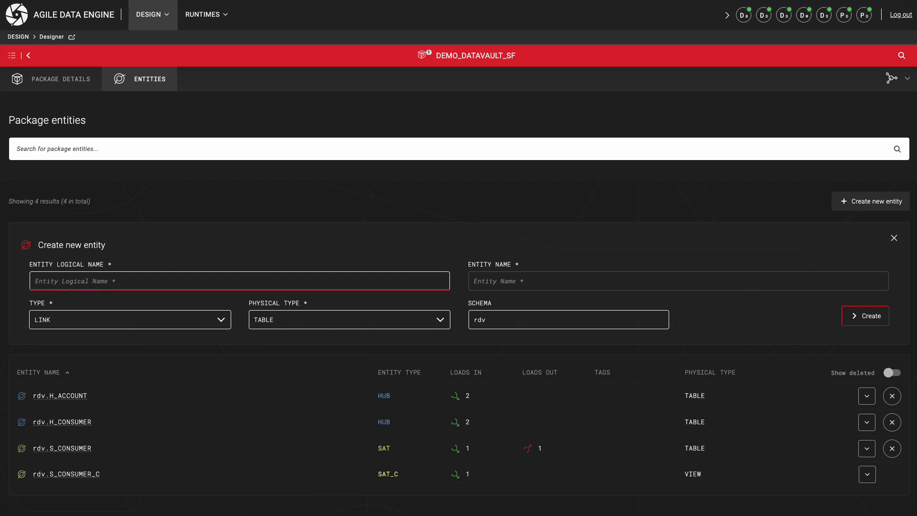
type("ACCOUNT_CONSUMER")
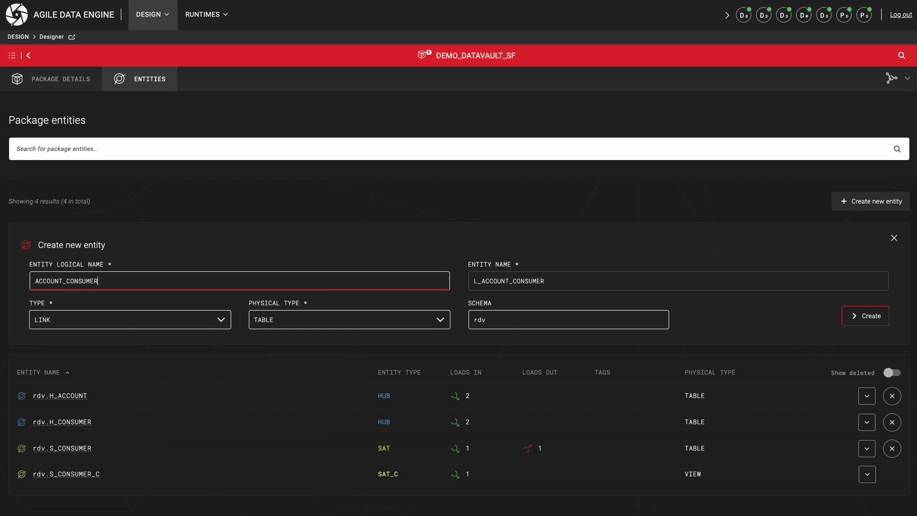
key("Return")
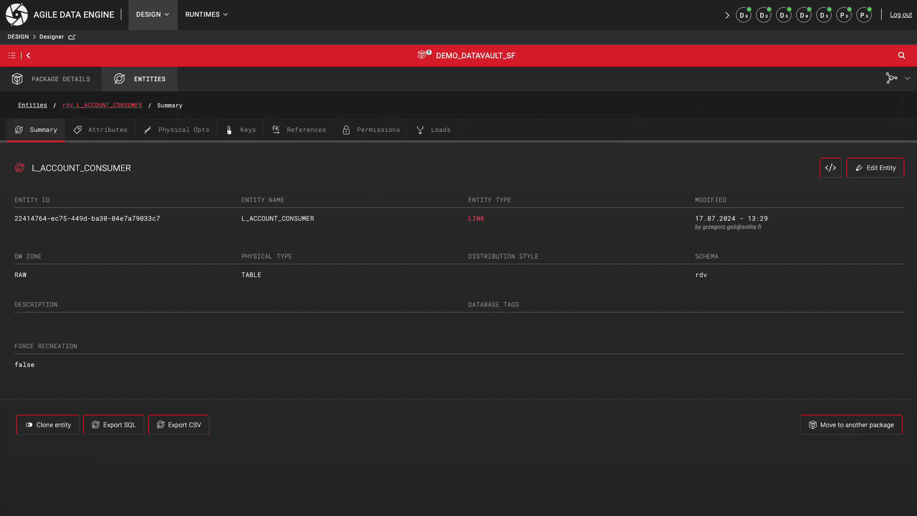
- Create a reference on H_ACCOUNT with rdv.L_ACCOUNT_CONSUMER as parent entity, linking parent attribute dv_id_account to child attribute dv_id
left_click(101, 130)
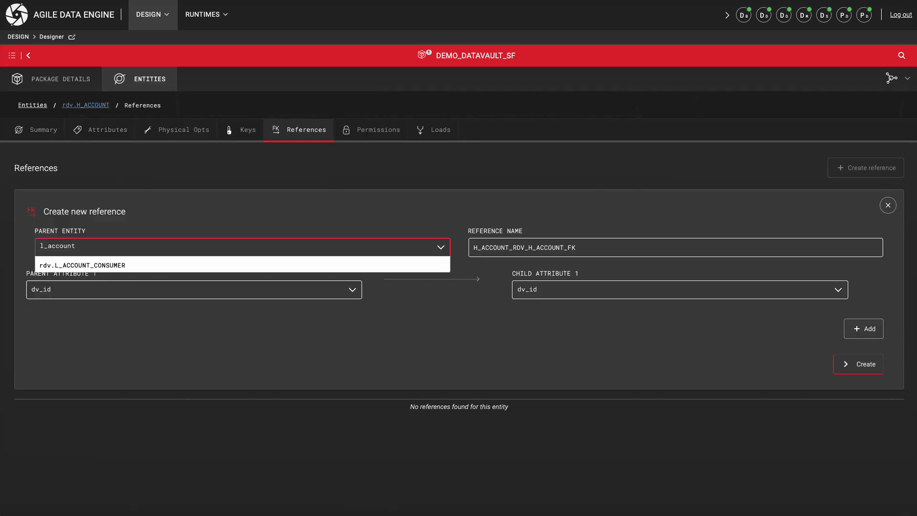
left_click(95, 262)
left_click(194, 289)
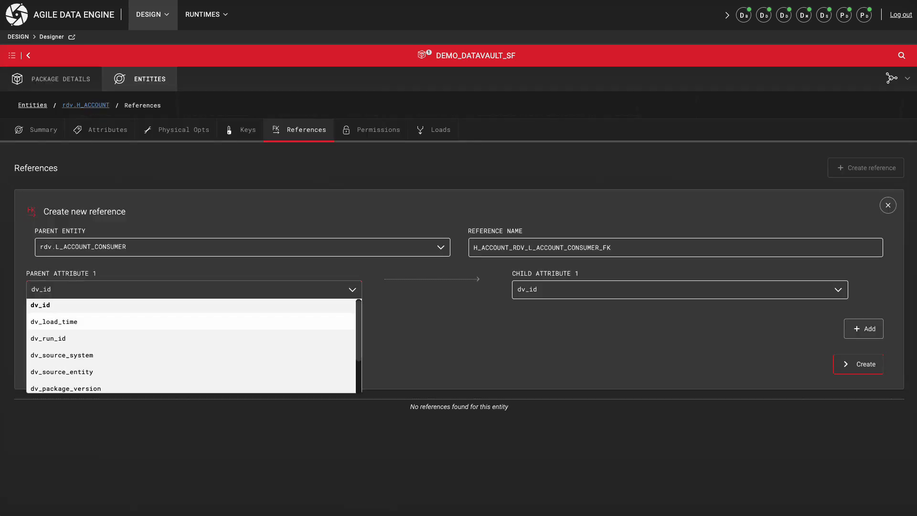
scroll(95, 322, "down", 2)
left_click(96, 369)
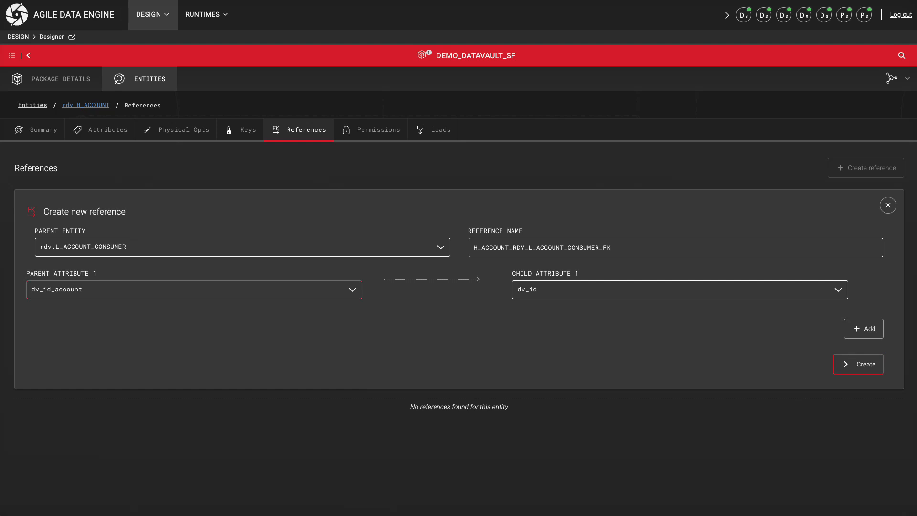
left_click(858, 368)
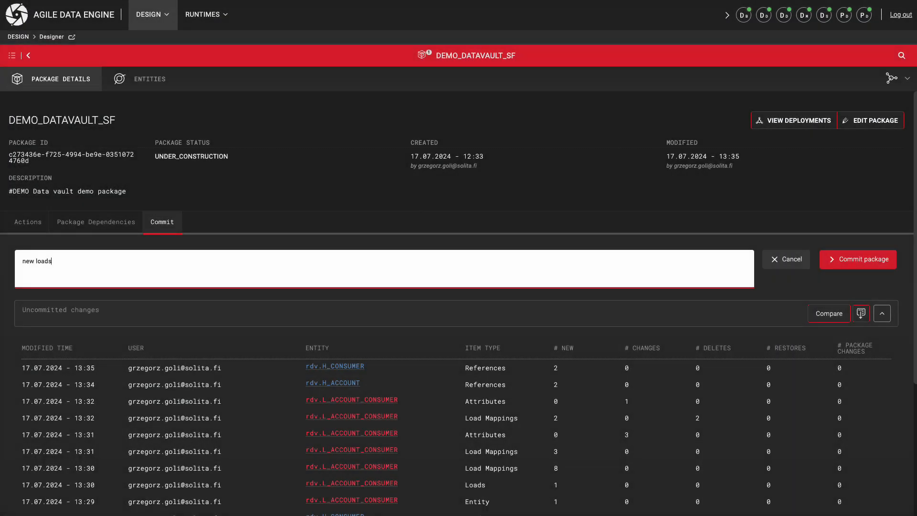
- Complete the commit message as "new loads and a link" and commit the DEMO_DATAVAULT_SF package
type("and a link")
left_click(858, 259)
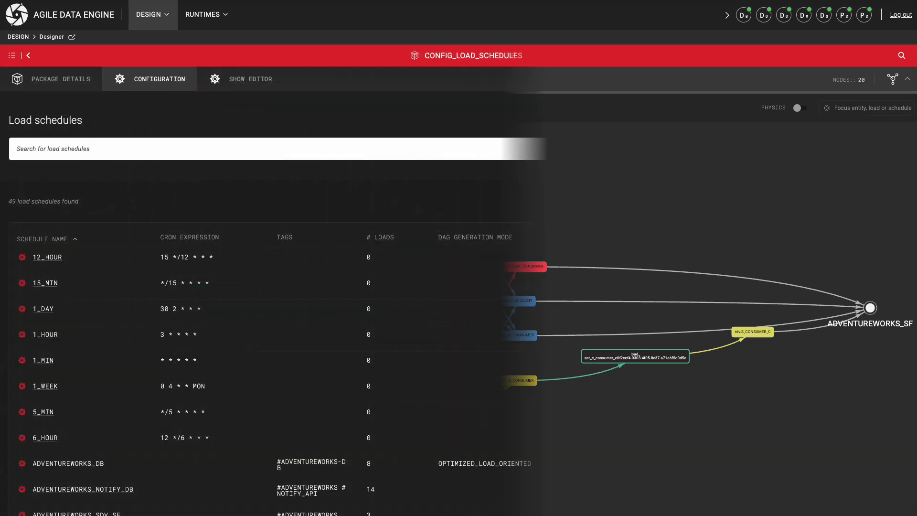
- Create the load schedule DATAVAULT_DEMO_SF and save it as the schedule of load_l_account_consumer_from_stg_adventureworks_customer
left_click(853, 201)
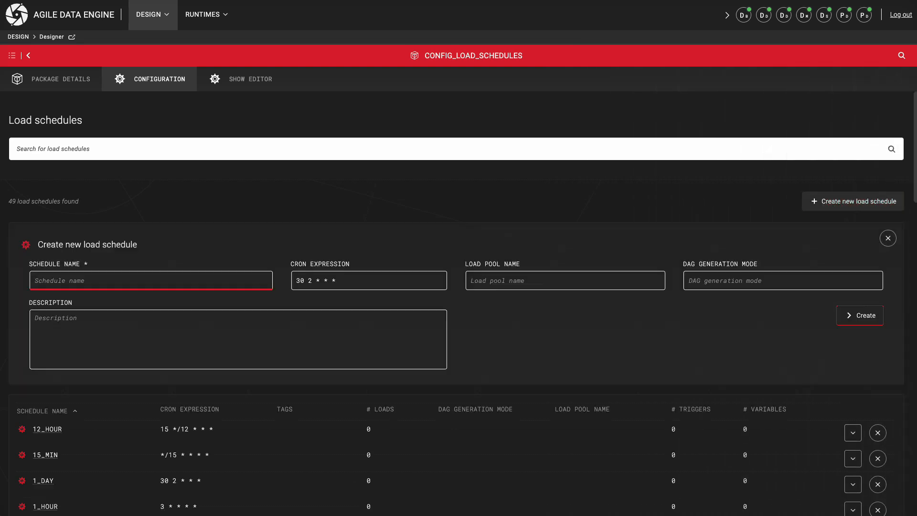
type("DATAVAULT_DEMO")
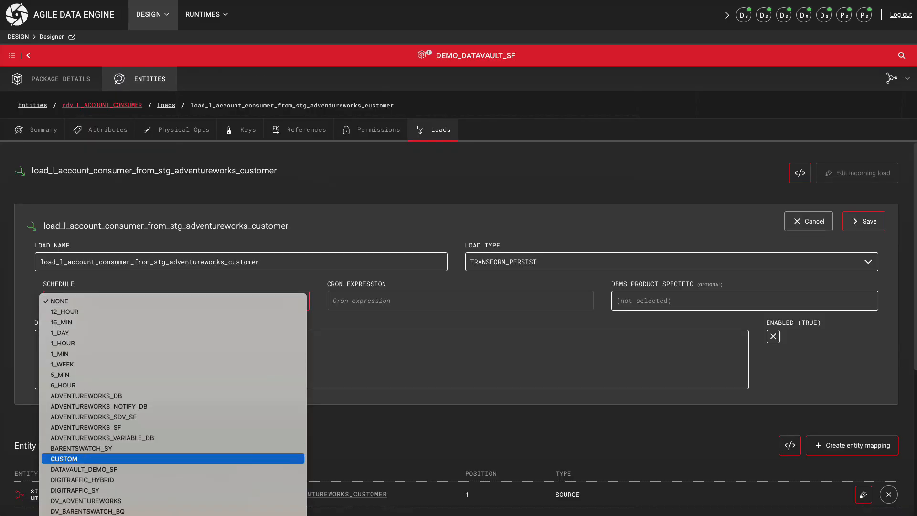
left_click(84, 469)
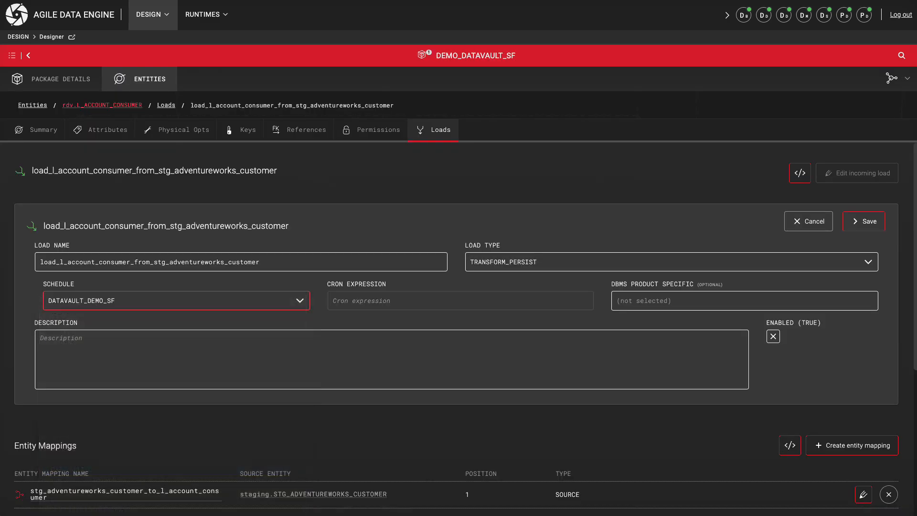
left_click(863, 221)
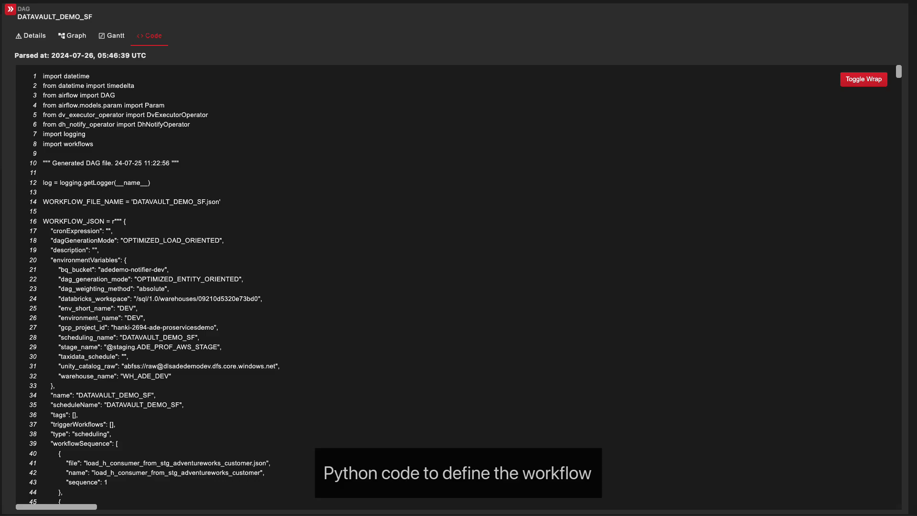
- Examine the generated Python code of the DATAVAULT_DEMO_SF DAG, including its workflow JSON and load variables
scroll(459, 287, "down", 20)
scroll(459, 287, "down", 20)
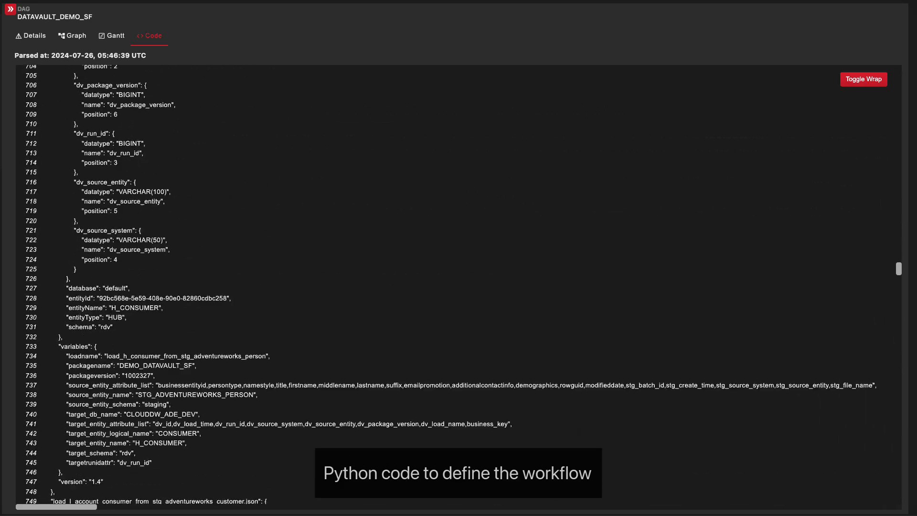
scroll(459, 287, "down", 17)
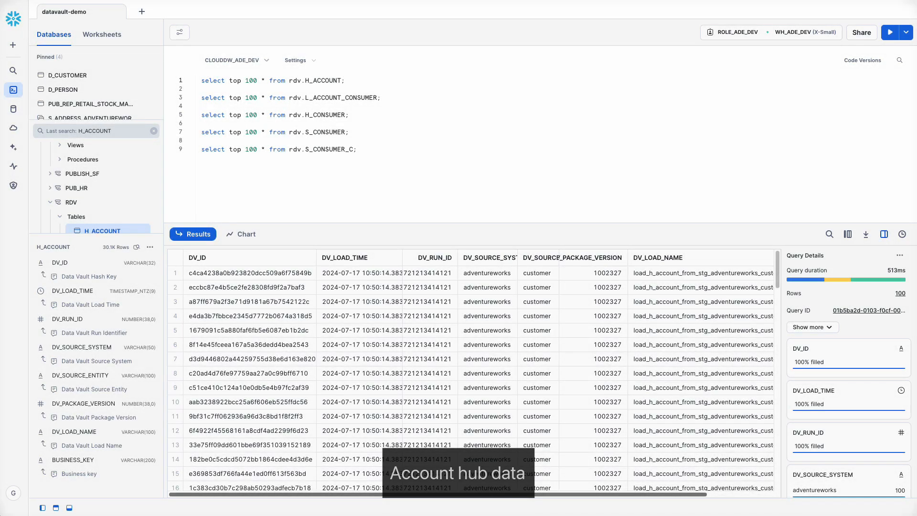
- In Snowflake, inspect the H_ACCOUNT results through BUSINESS_KEY, then query L_ACCOUNT_CONSUMER and select its DV_ID_ACCOUNT and DV_ID_CONSUMER columns
scroll(470, 372, "right", 3)
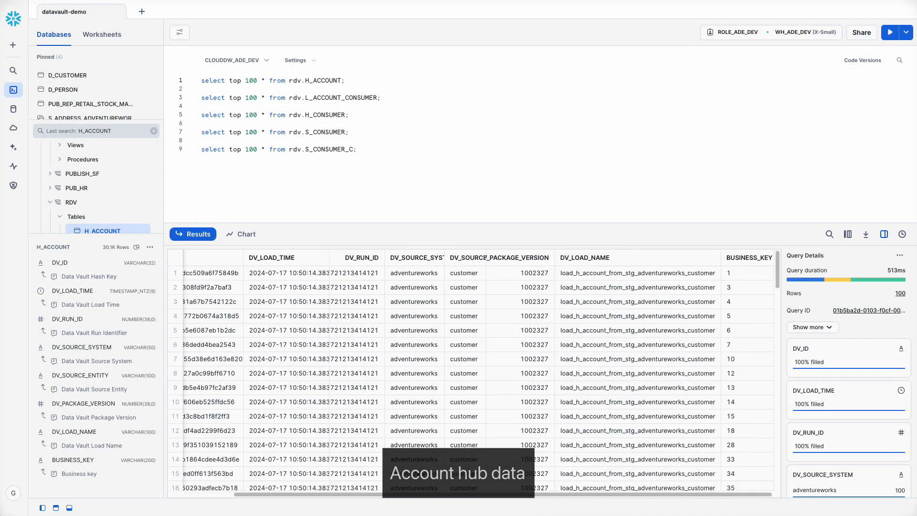
key("ctrl+Return")
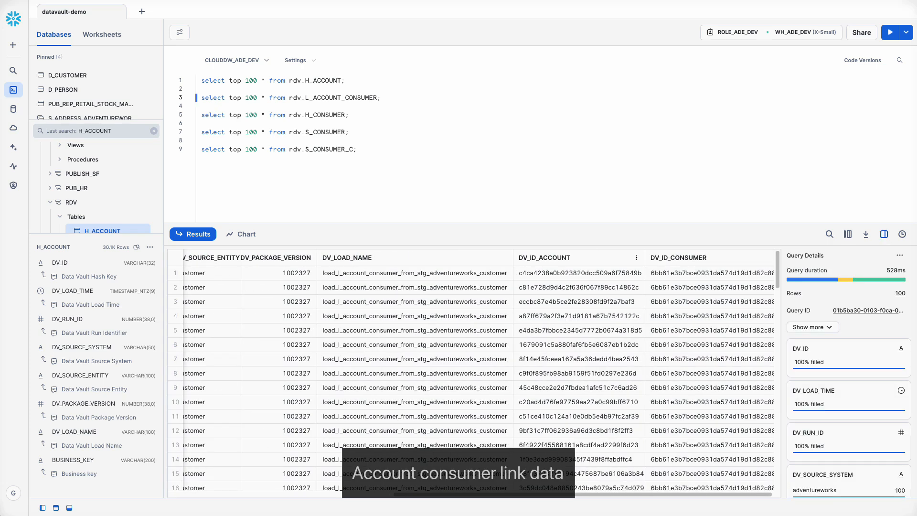
left_click(544, 257)
left_click(678, 258, "shift")
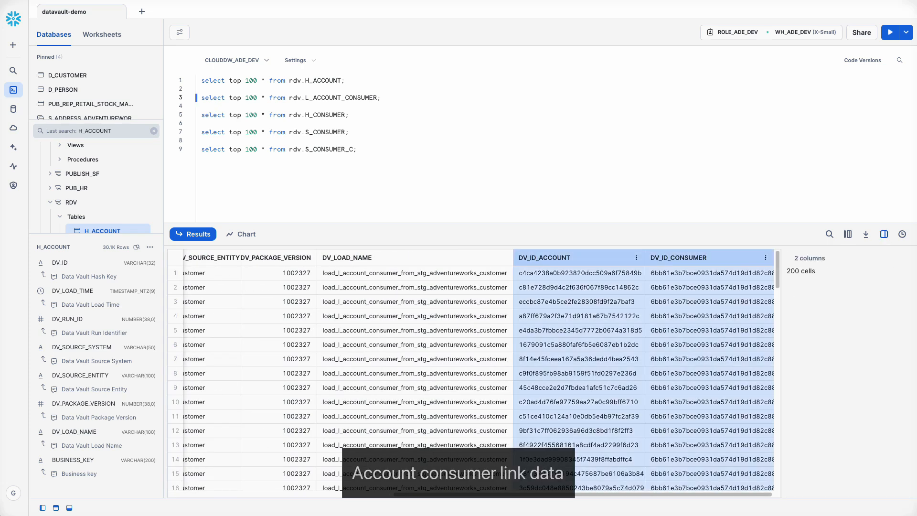
- Query the S_CONSUMER satellite, inspect its columns through MODIFIEDDATE, and select the table name S_CONSUMER_C in the last query
key("ctrl+Return")
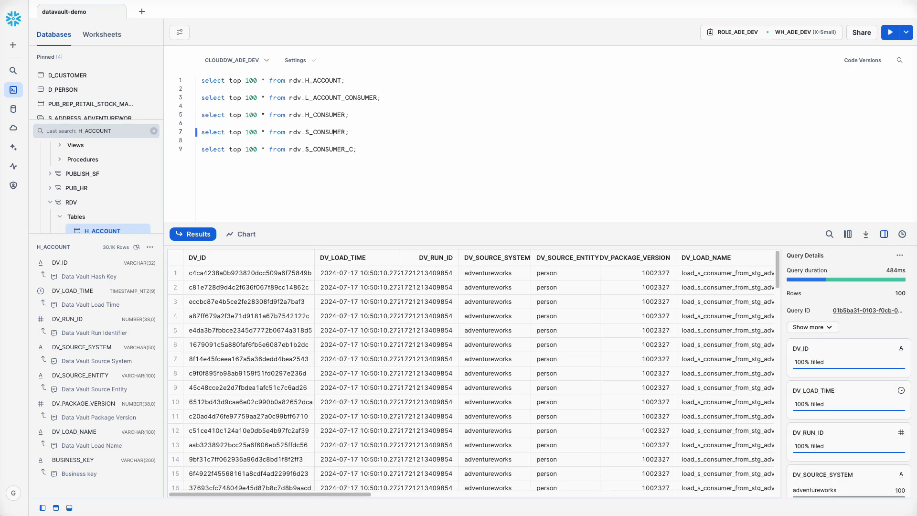
left_click_drag(287, 494, 687, 494)
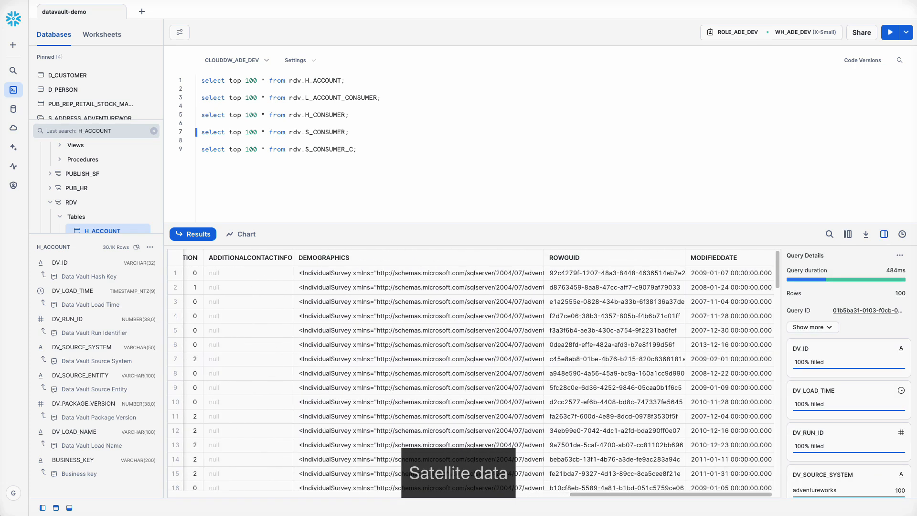
double_click(355, 149)
double_click(350, 149)
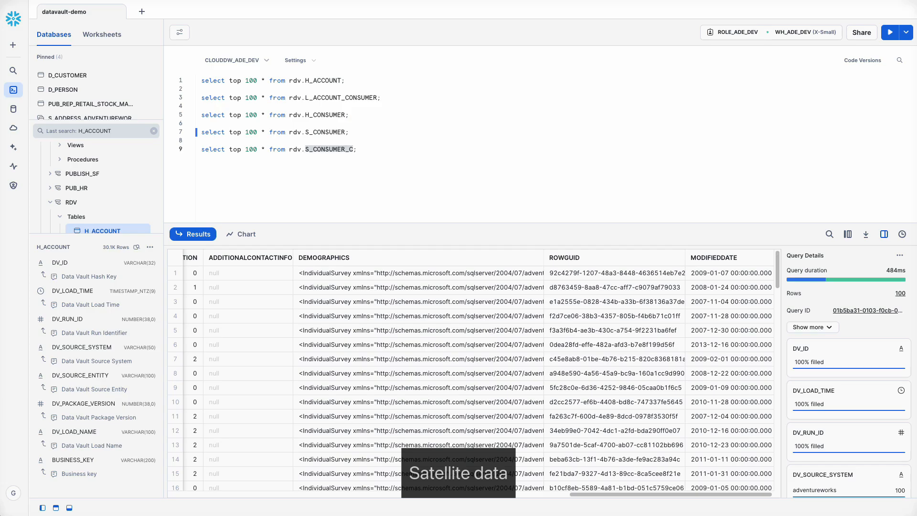